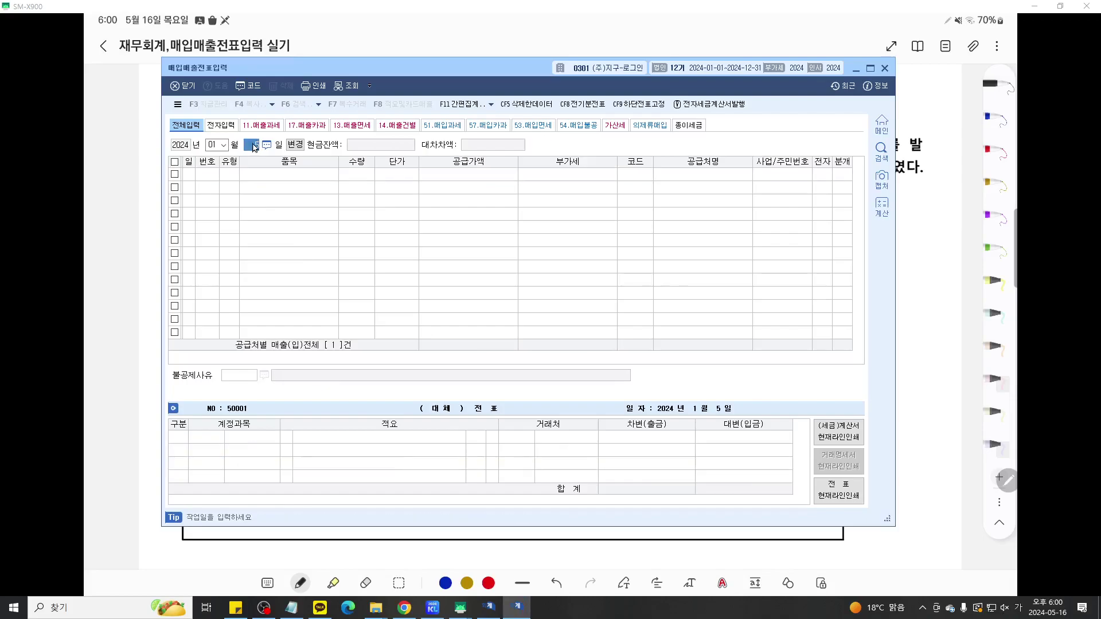
Step: Start a purchase entry dated January 30, 2024 with VAT type 55 (수입), leaving the item, quantity and unit price blank
{"action": "key", "text": "Return"}
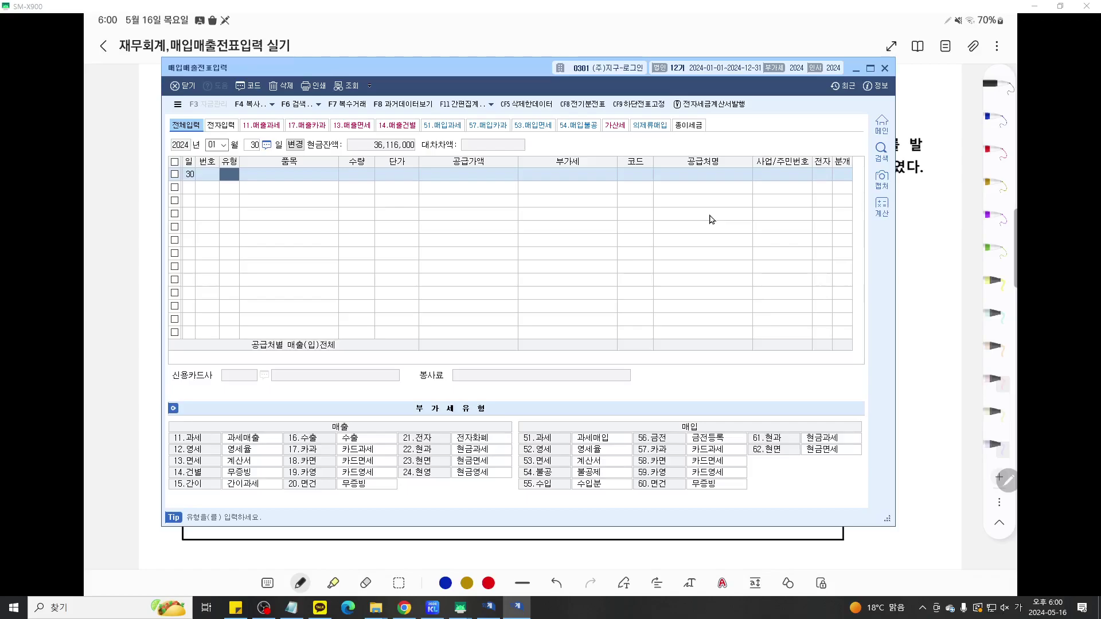
{"action": "type", "text": "55"}
{"action": "key", "text": "Return"}
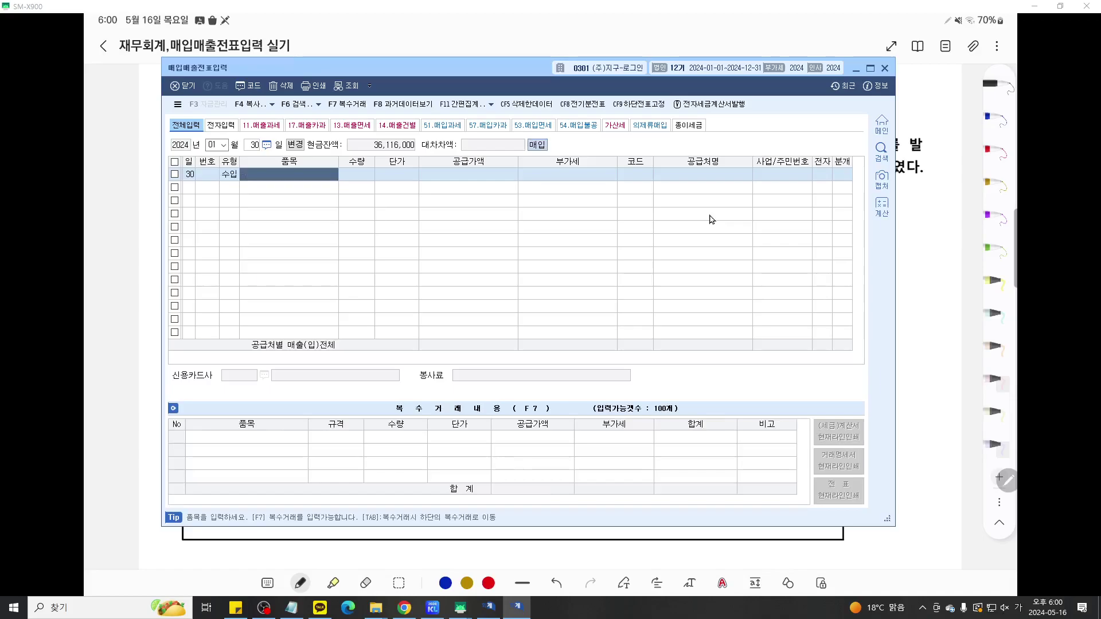
{"action": "key", "text": "Return"}
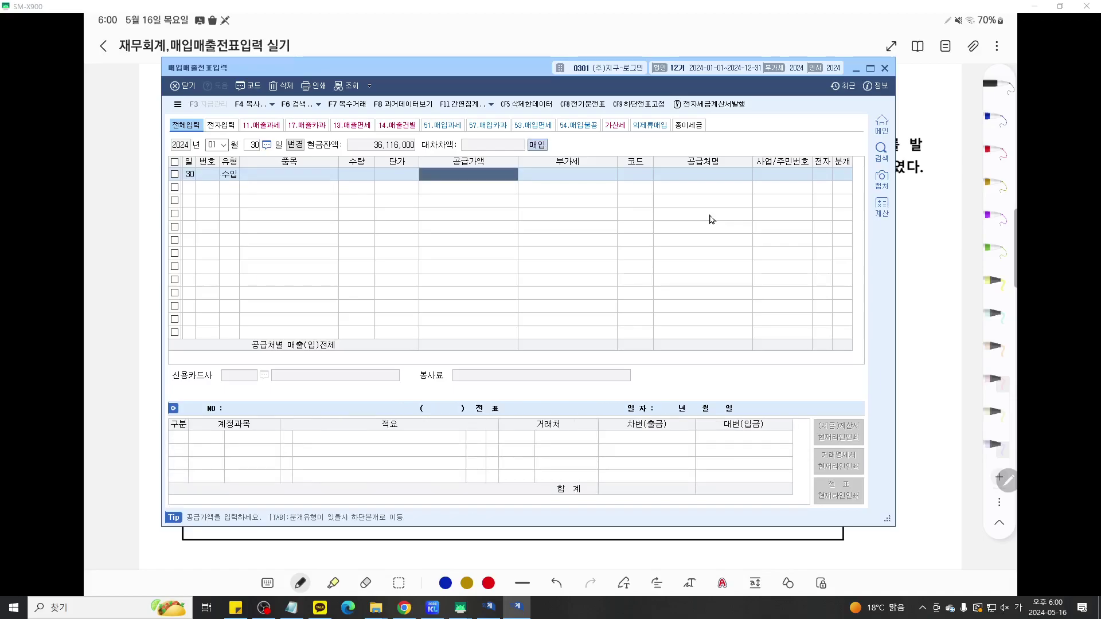
Step: Consult the import tax invoice for problem 5 in the notes and enter 5,000,000 as the entry's supply value, accepting the VAT
{"action": "left_click", "coordinate": [941, 256]}
{"action": "scroll", "coordinate": [680, 403], "scroll_direction": "down", "scroll_amount": 2}
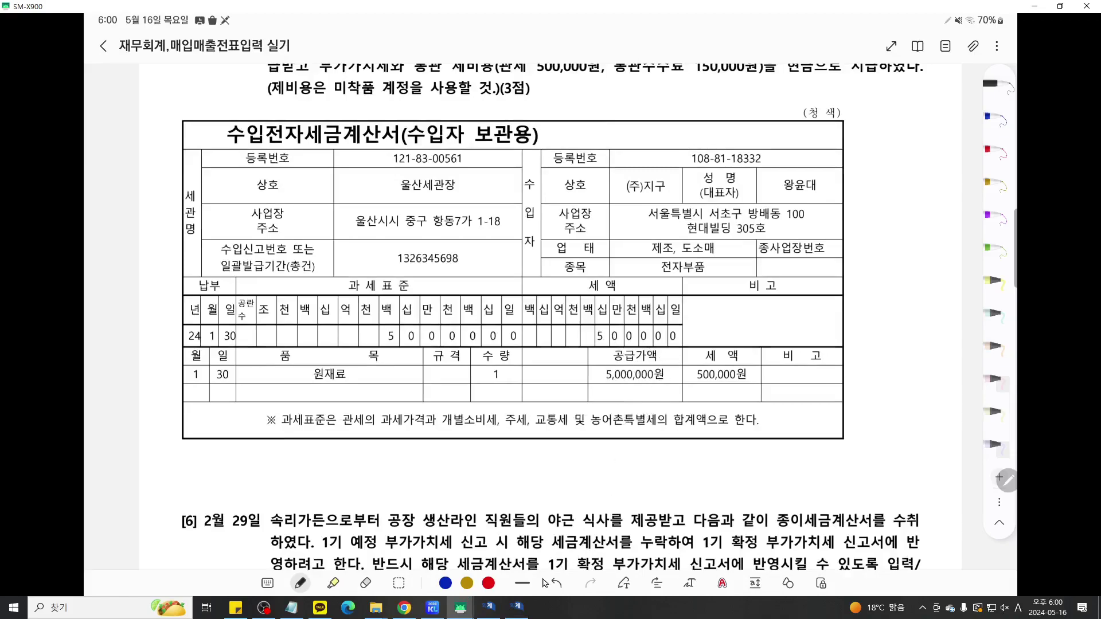
{"action": "left_click", "coordinate": [517, 607]}
{"action": "type", "text": "5000000"}
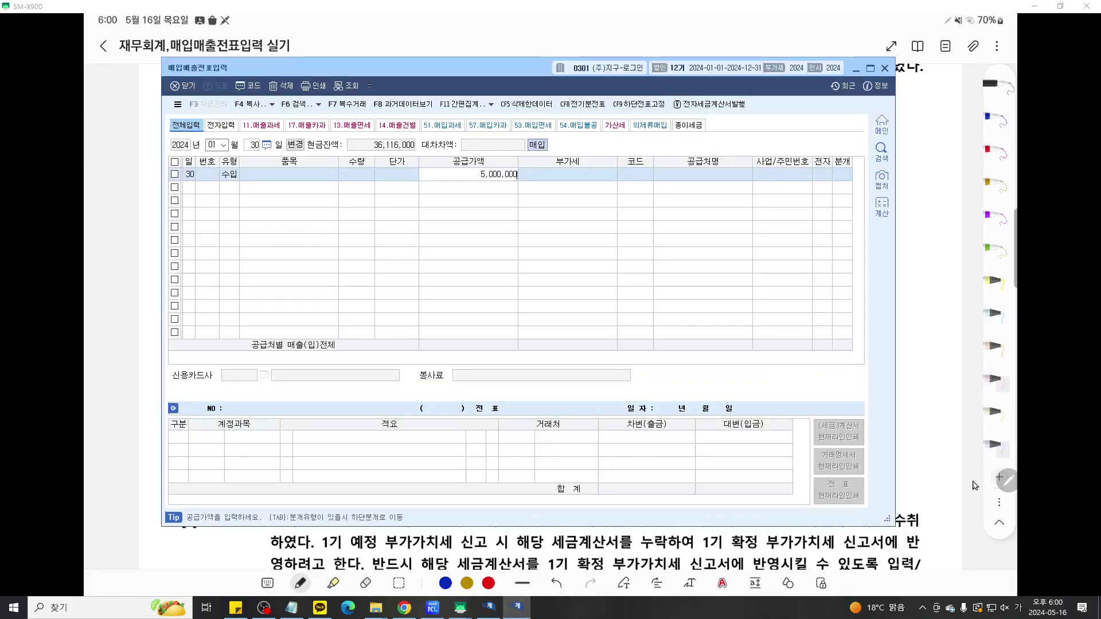
{"action": "key", "text": "Return"}
{"action": "key", "text": "Return"}
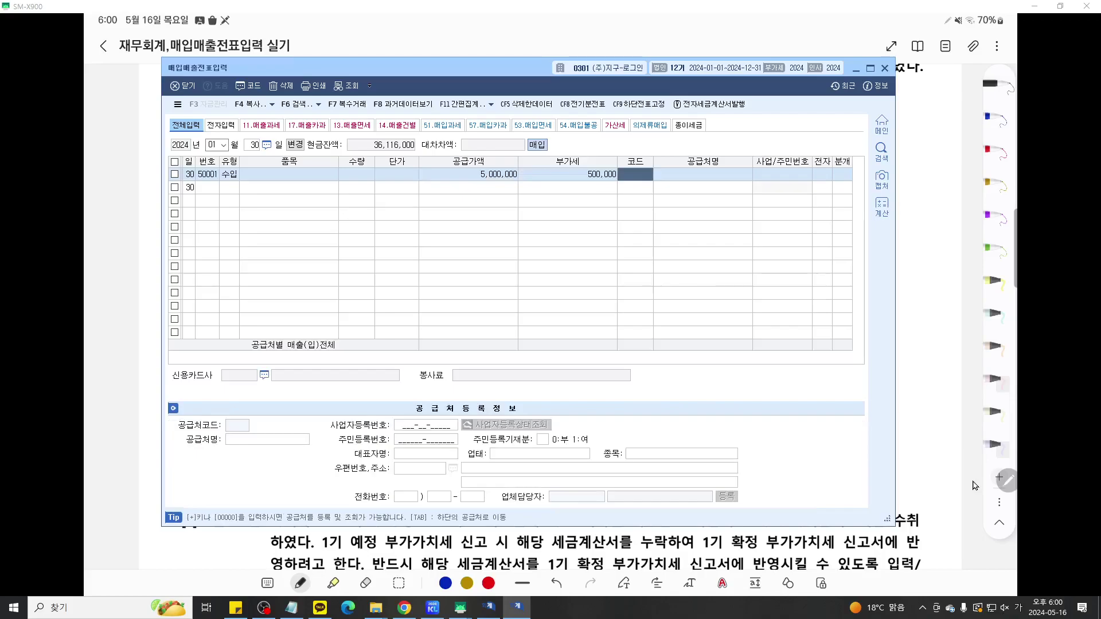
Step: Look up "울산" in the supplier codes and assign 울산세관 (00411) as the supplier of the import entry
{"action": "type", "text": "울산"}
{"action": "key", "text": "Return"}
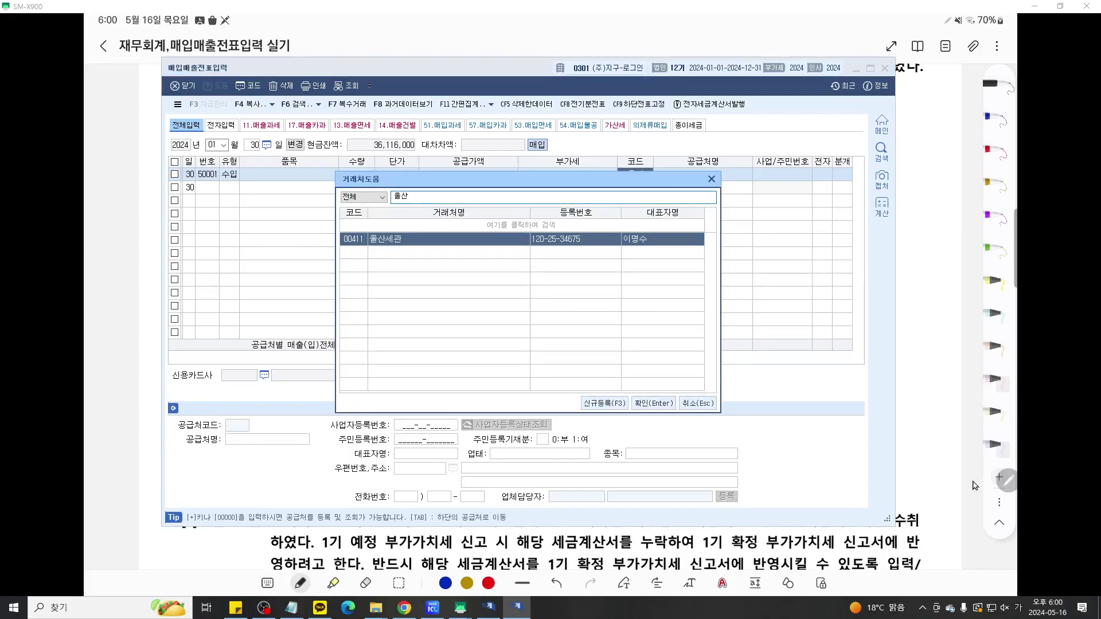
{"action": "key", "text": "Return"}
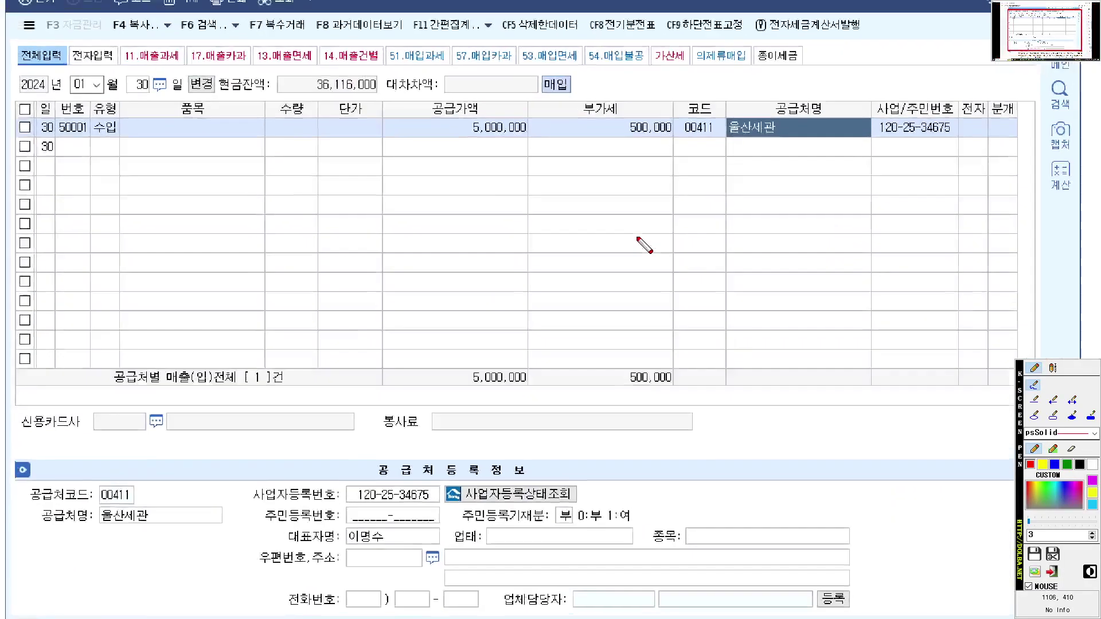
Step: Underline the 500,000 VAT amount in red with the screen pen, undo extra strokes and leave annotation mode
{"action": "mouse_move", "coordinate": [669, 196]}
{"action": "left_mouse_down"}
{"action": "mouse_move", "coordinate": [761, 196]}
{"action": "mouse_move", "coordinate": [811, 162]}
{"action": "left_mouse_up"}
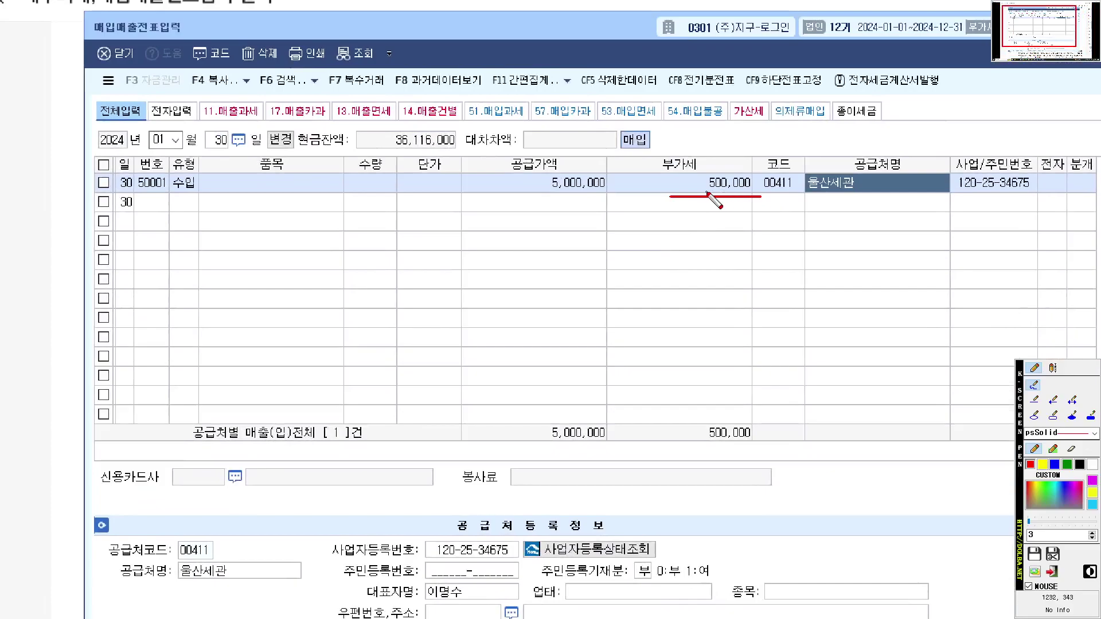
{"action": "left_click_drag", "start_coordinate": [771, 153], "coordinate": [826, 224]}
{"action": "key", "text": "ctrl+z"}
{"action": "key", "text": "ctrl+z"}
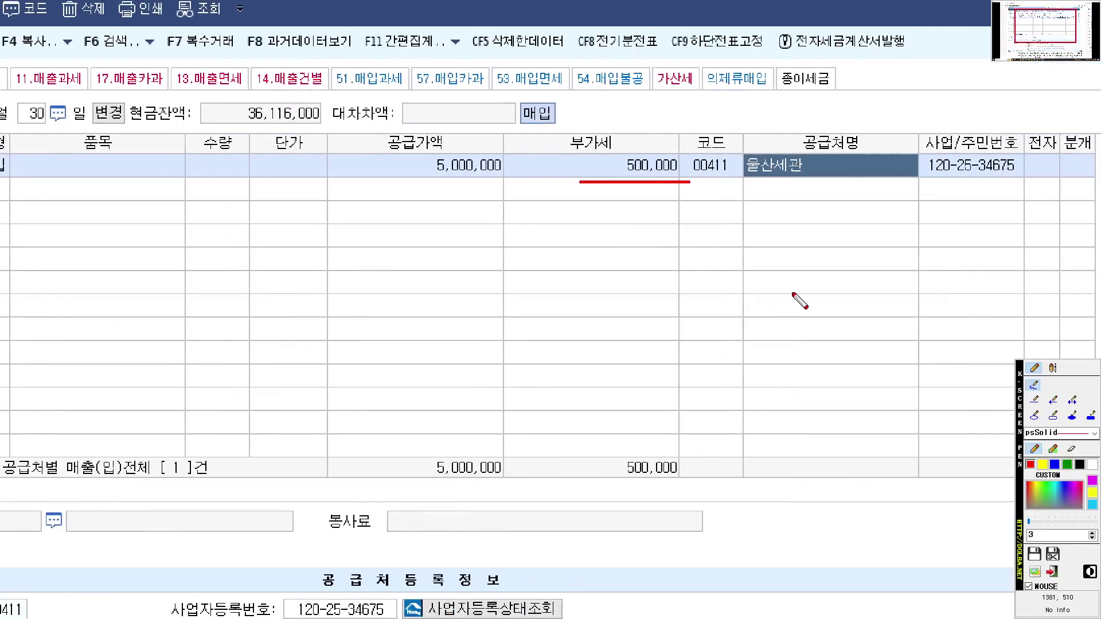
{"action": "key", "text": "Escape"}
Step: Set the electronic invoice field to 여 and the journal type to 혼합 for the import entry
{"action": "type", "text": "1"}
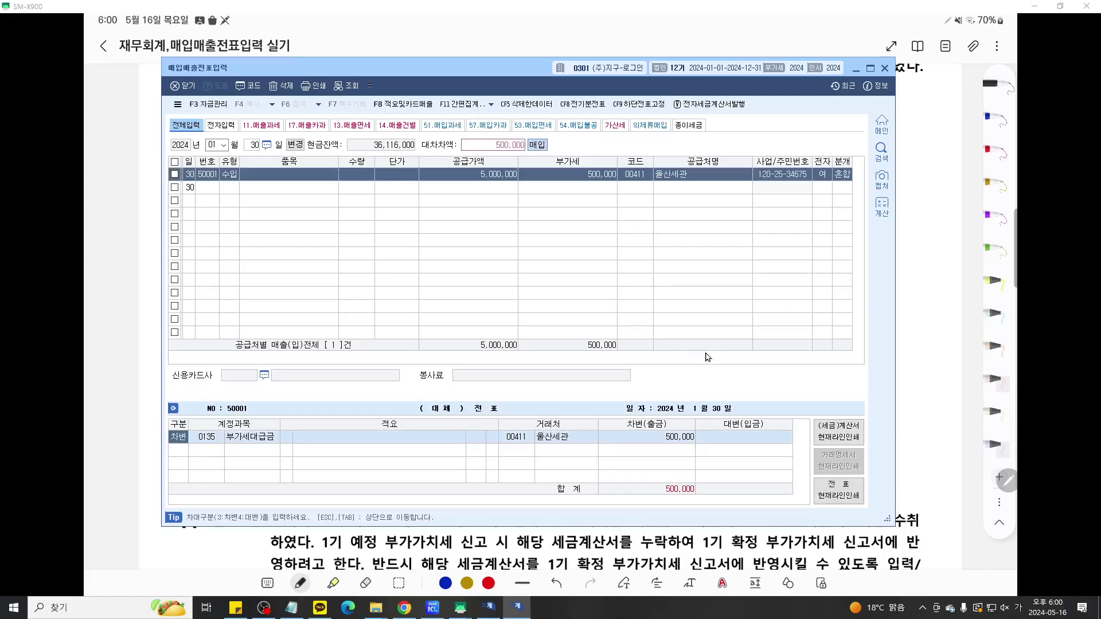
Step: Annotate the import entry in red, underlining the 수입 type and crossing out the supply value, and leave annotation mode
{"action": "key", "text": "ctrl+1"}
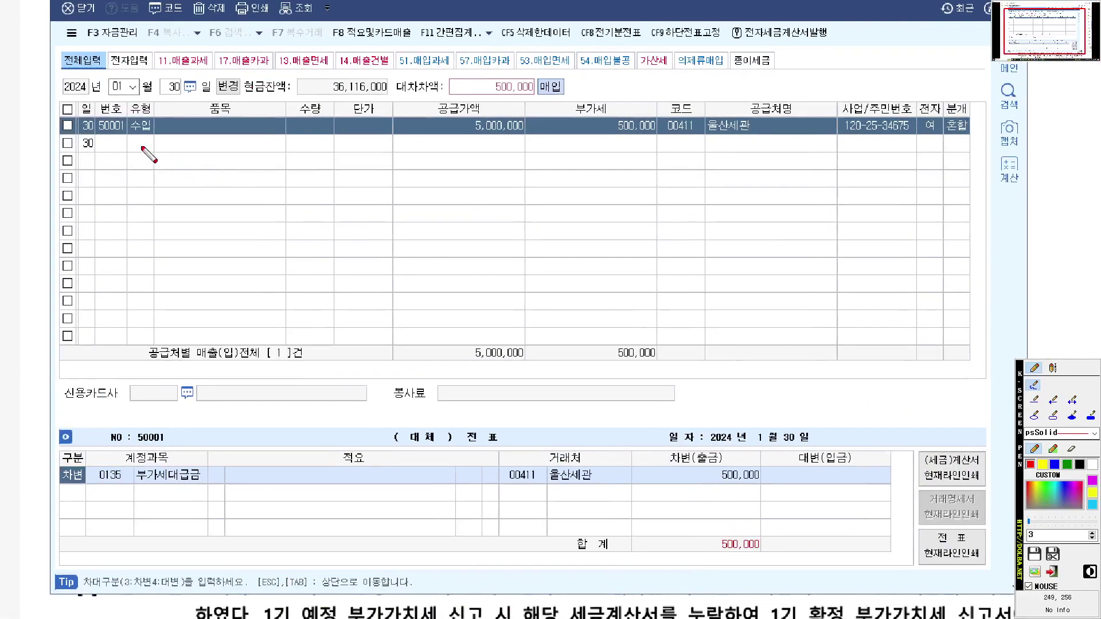
{"action": "left_click_drag", "start_coordinate": [128, 138], "coordinate": [176, 137]}
{"action": "left_click_drag", "start_coordinate": [522, 99], "coordinate": [452, 144]}
{"action": "left_click_drag", "start_coordinate": [456, 98], "coordinate": [534, 165]}
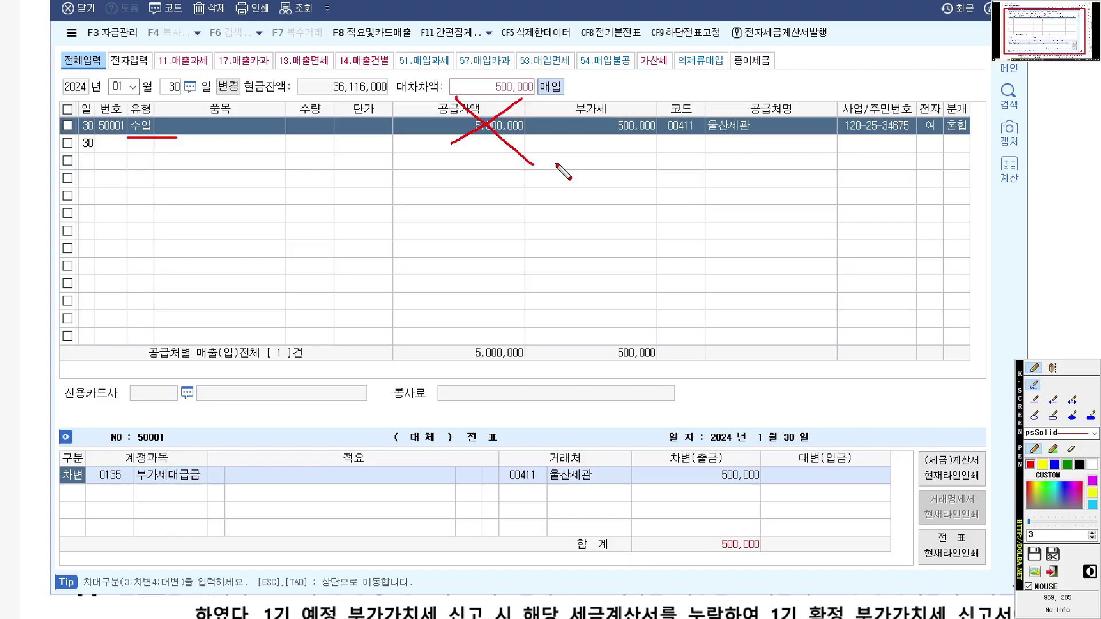
{"action": "key", "text": "Escape"}
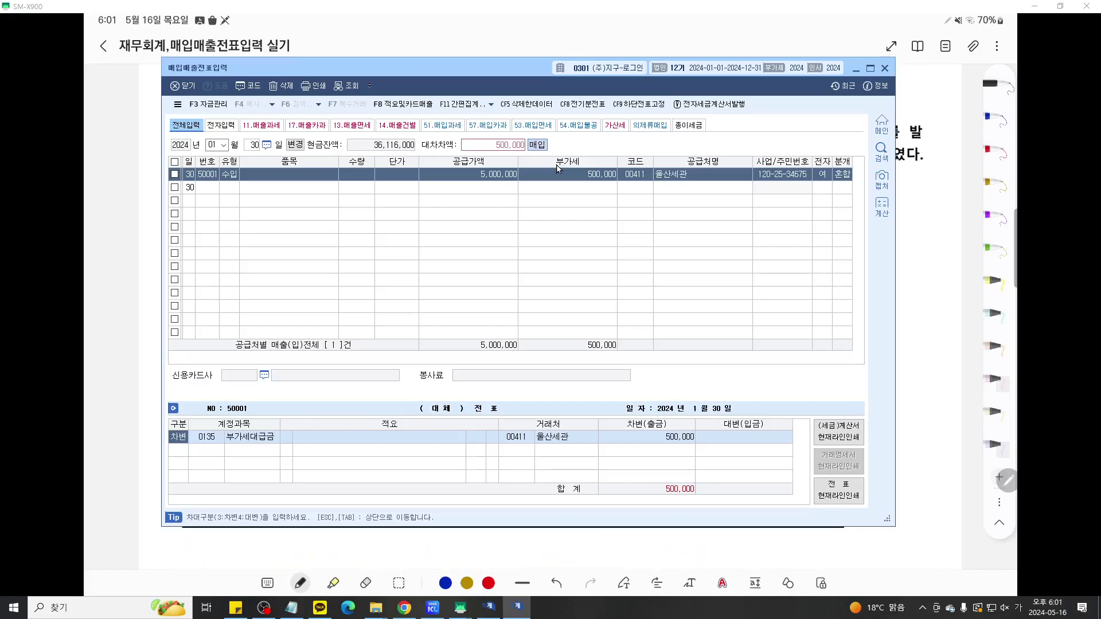
Step: Switch to the notes and underline problem 5's customs duty of 500,000원, clearance fee of 150,000원 and the 미착품 account instruction
{"action": "key", "text": "Down"}
{"action": "left_click", "coordinate": [461, 608]}
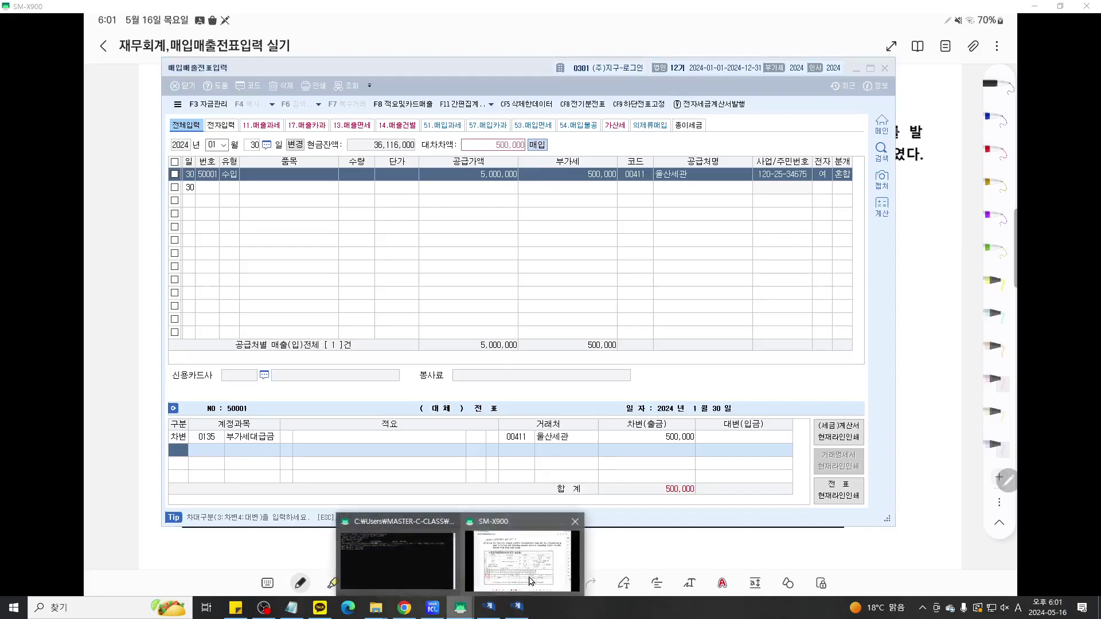
{"action": "left_click", "coordinate": [527, 583]}
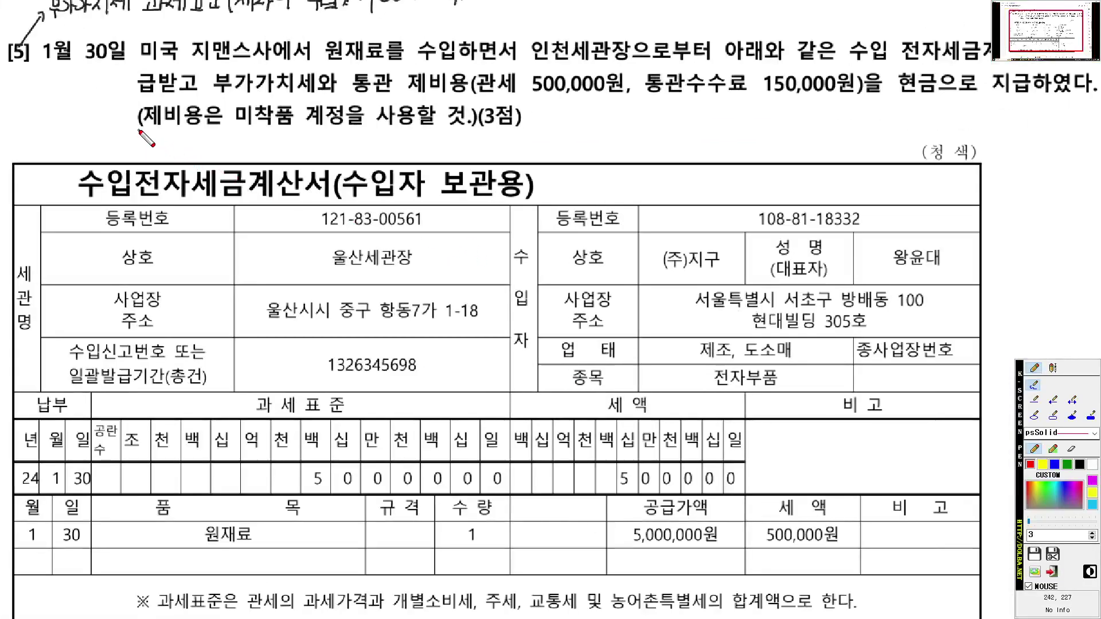
{"action": "left_click_drag", "start_coordinate": [139, 131], "coordinate": [416, 134]}
{"action": "scroll", "coordinate": [416, 134], "scroll_direction": "up", "scroll_amount": 3}
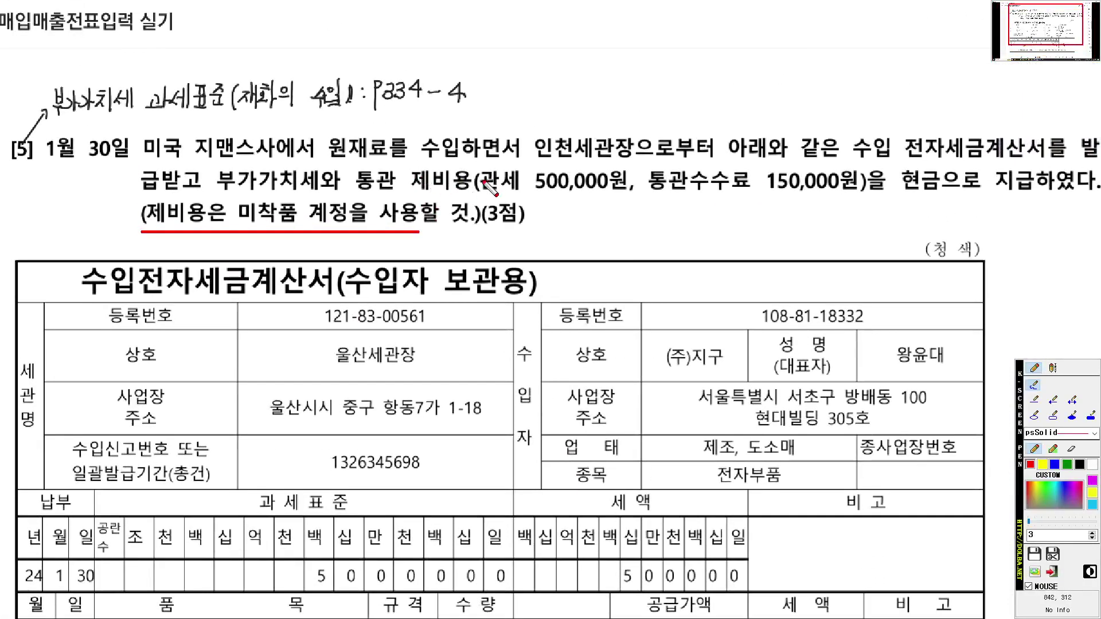
{"action": "left_click_drag", "start_coordinate": [472, 194], "coordinate": [856, 194]}
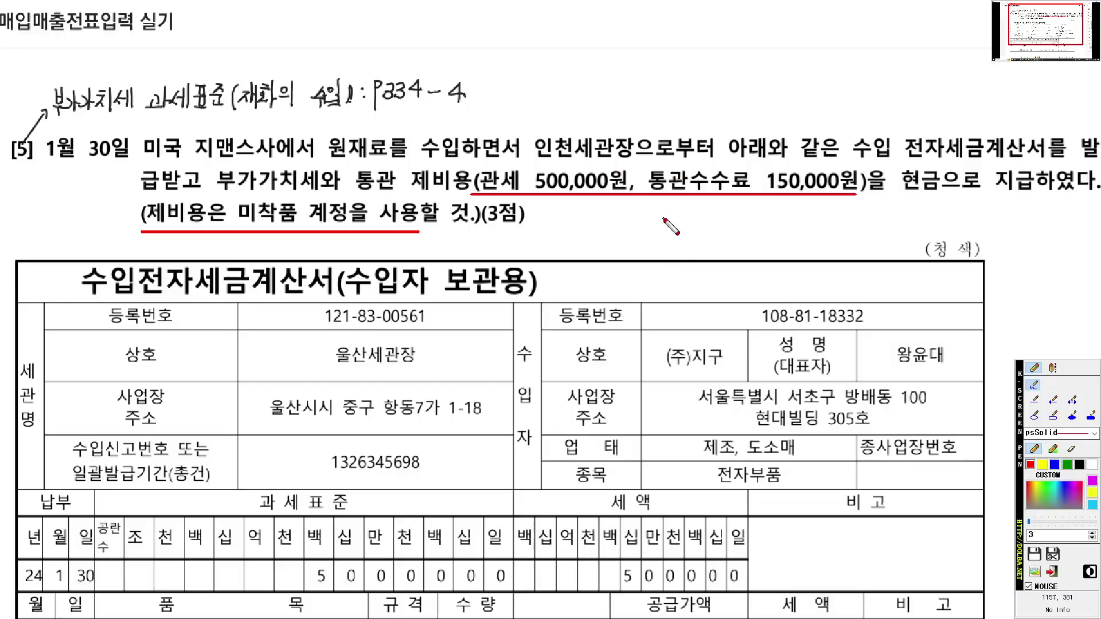
{"action": "key", "text": "Escape"}
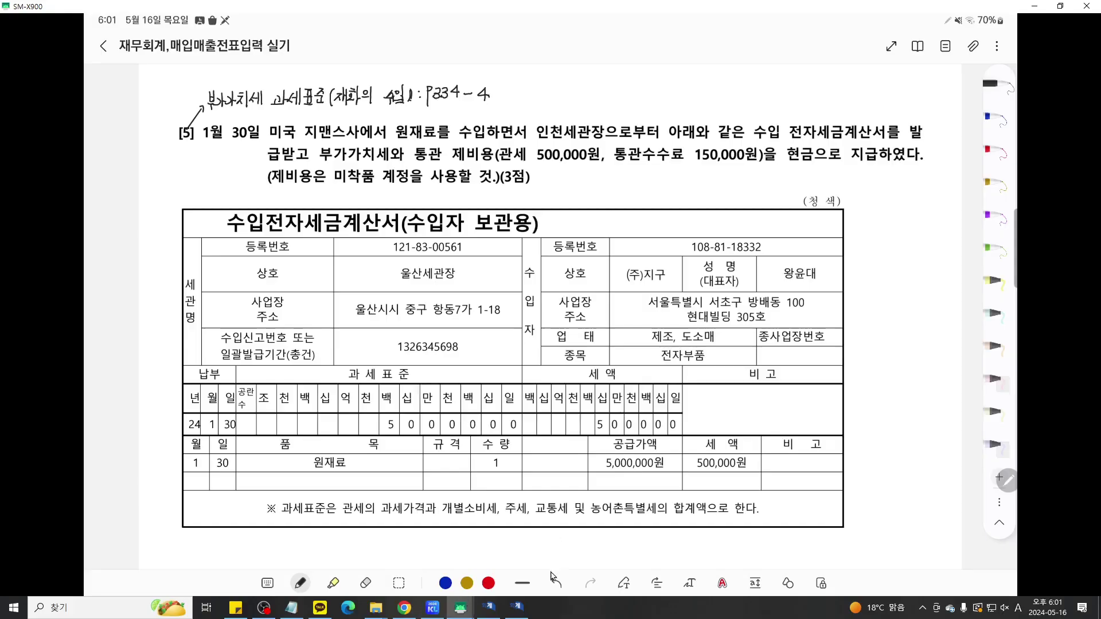
Step: Return to the journal entry and add a debit line for 미착품 (0168) with 울산세관, amount 650,000
{"action": "left_click", "coordinate": [521, 613]}
{"action": "type", "text": "30"}
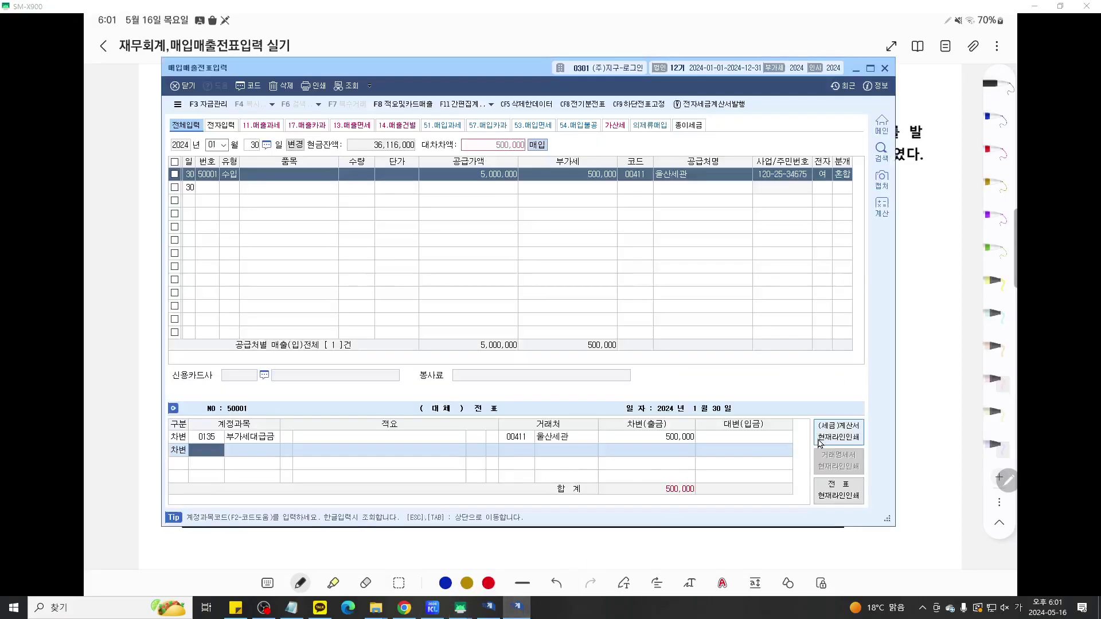
{"action": "type", "text": "미착품"}
{"action": "key", "text": "Return"}
{"action": "key", "text": "Return"}
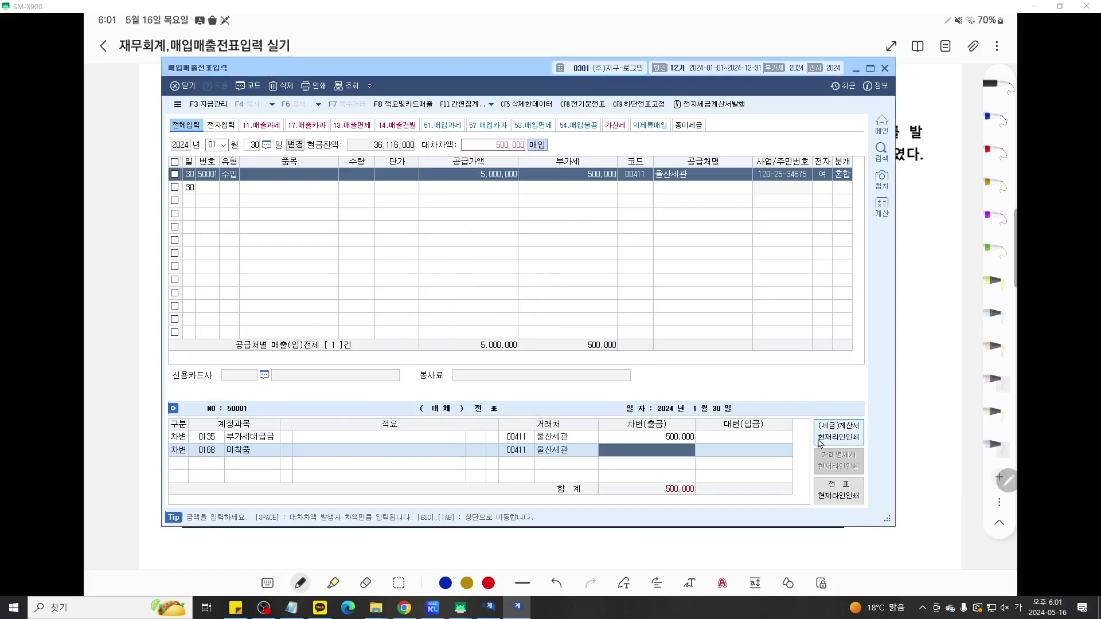
{"action": "type", "text": "6500000"}
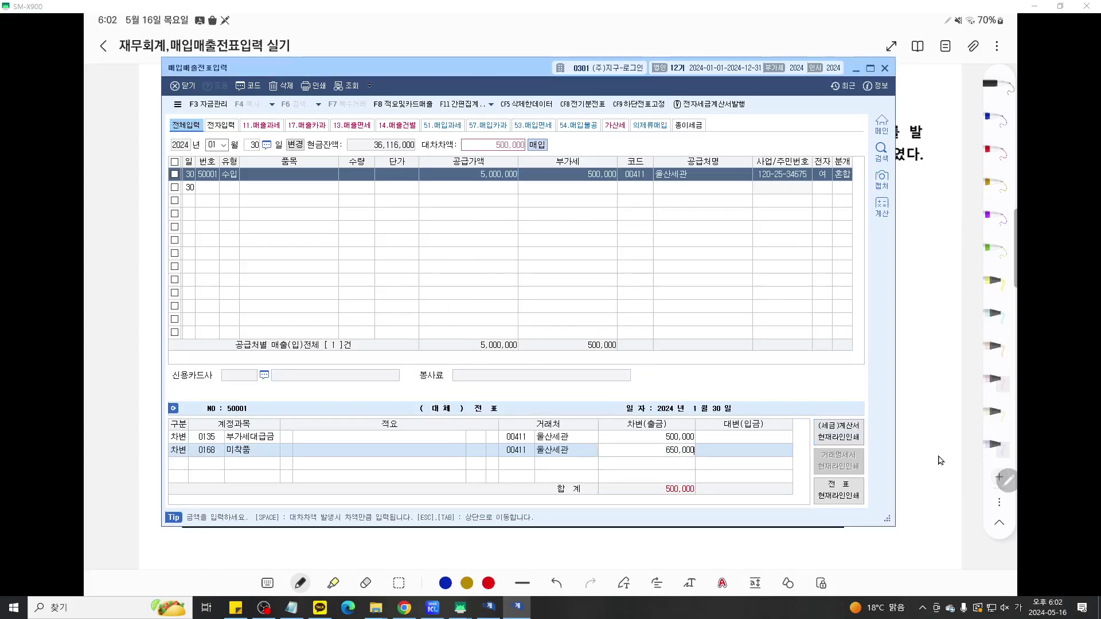
Step: Complete the import journal with a credit line for 현금 (0101) of 1,150,000
{"action": "key", "text": "Return"}
{"action": "type", "text": "4101"}
{"action": "key", "text": "Return"}
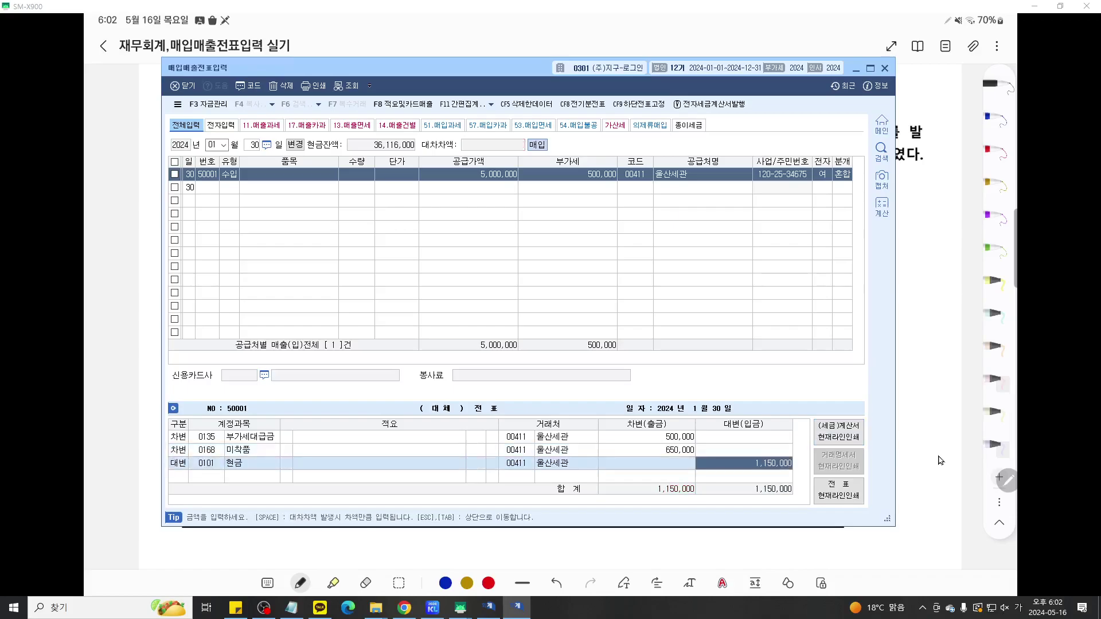
Step: Switch to the notes and read problem 6 with its February 29 paper tax invoice from 속리가든
{"action": "key", "text": "ctrl+F1"}
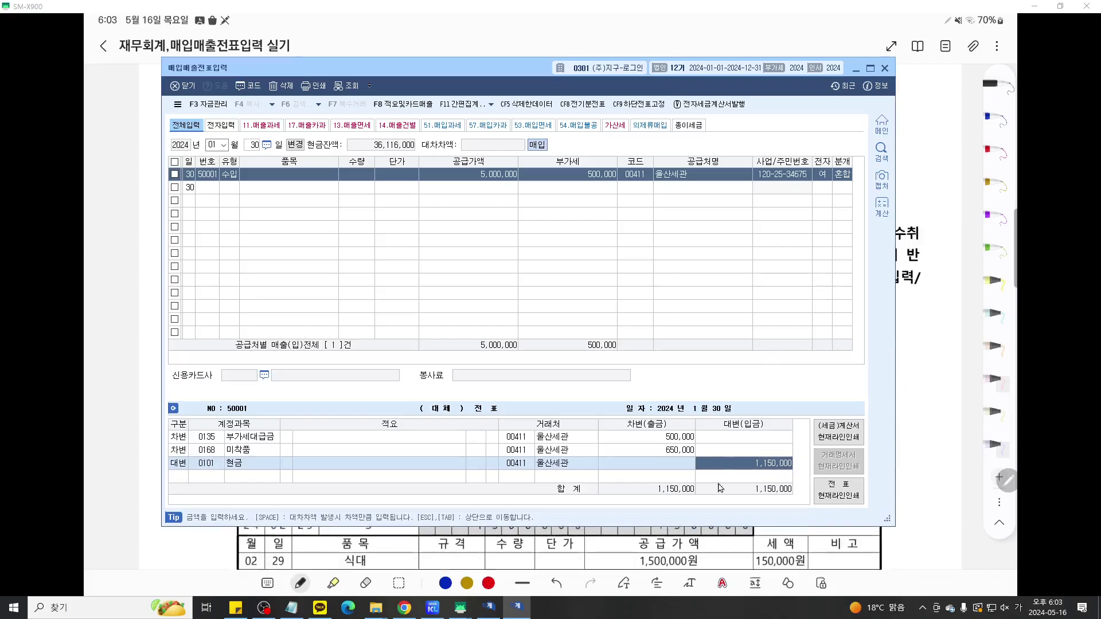
{"action": "left_click", "coordinate": [461, 610]}
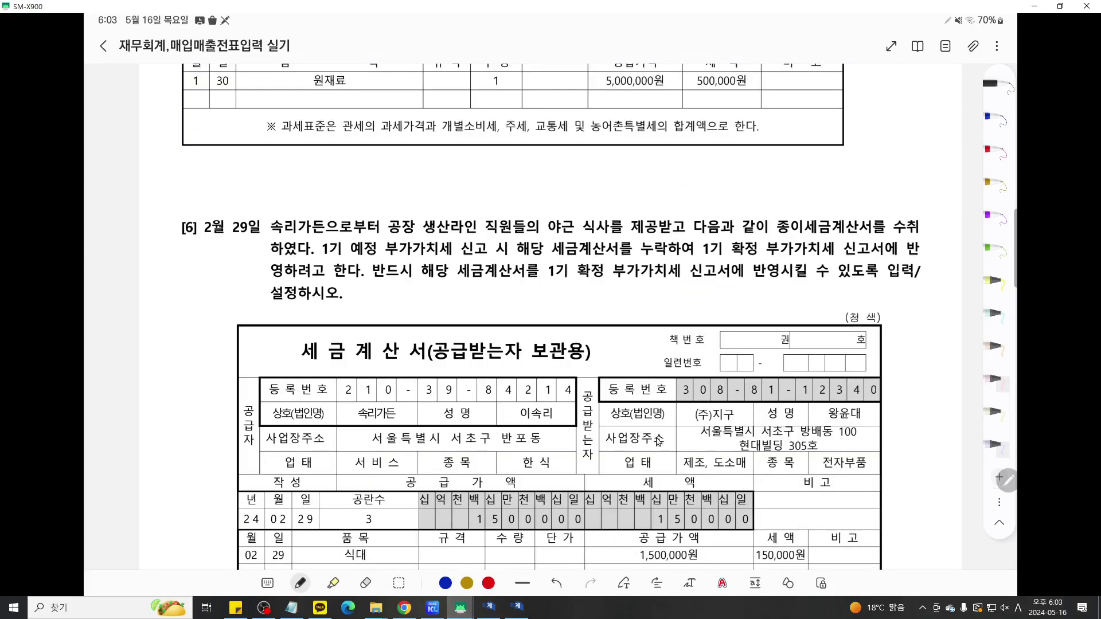
{"action": "left_click", "coordinate": [263, 609]}
{"action": "left_click", "coordinate": [263, 608]}
{"action": "scroll", "coordinate": [933, 467], "scroll_direction": "down", "scroll_amount": 1}
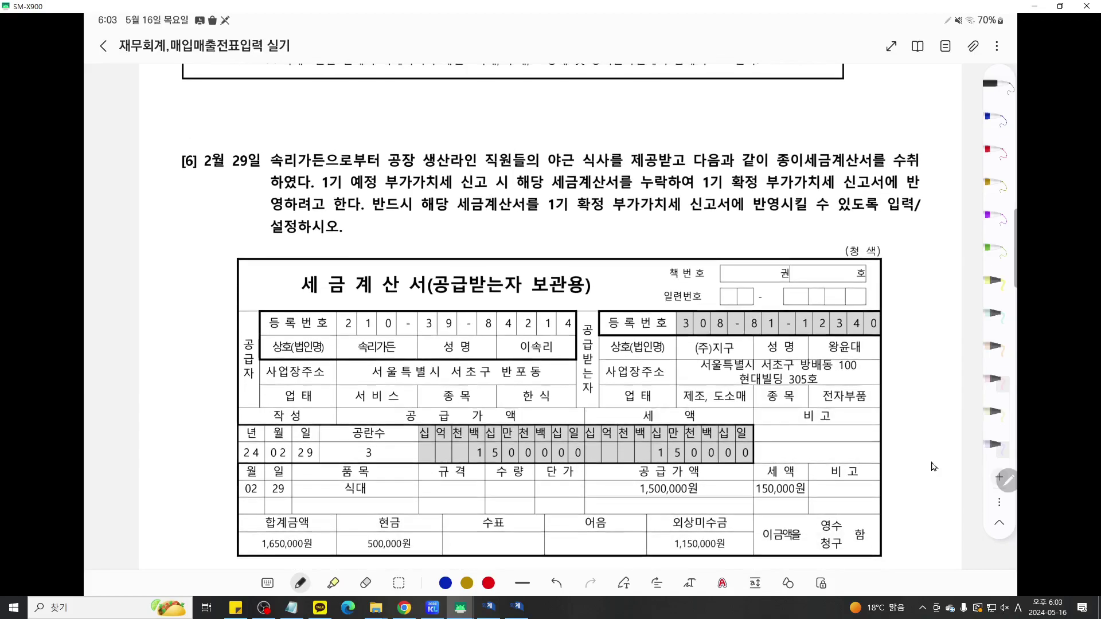
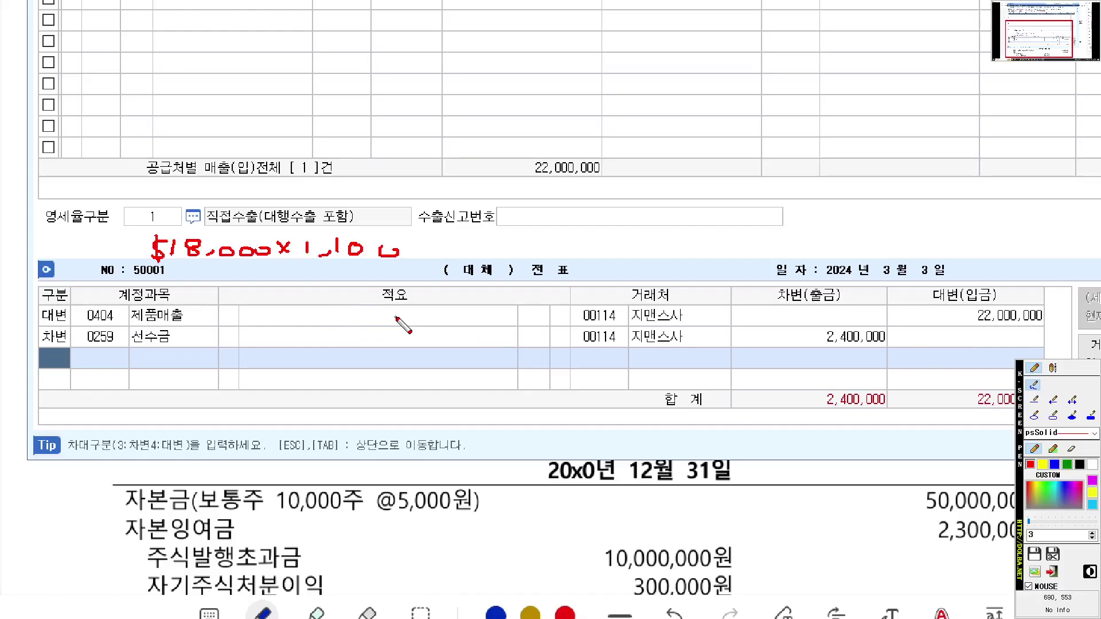
Step: Add a debit line for 외상매출금 (0108) with 지맨스사 to the March 3 export entry, amount 19,800,000
{"action": "key", "text": "Escape"}
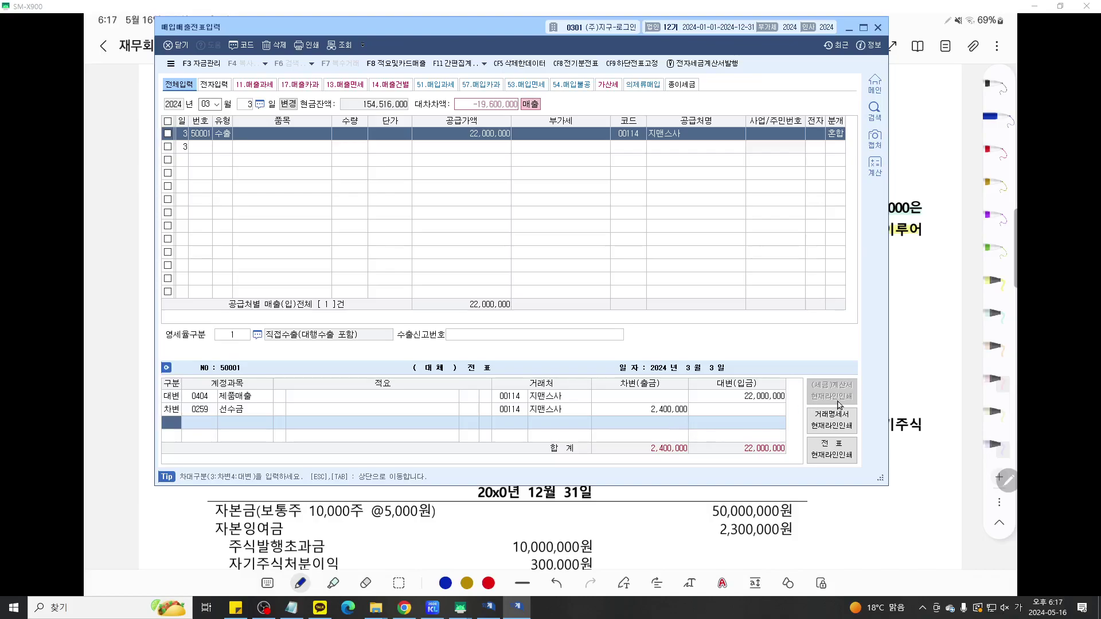
{"action": "type", "text": "3"}
{"action": "key", "text": "Return"}
{"action": "key", "text": "Return"}
{"action": "key", "text": "Return"}
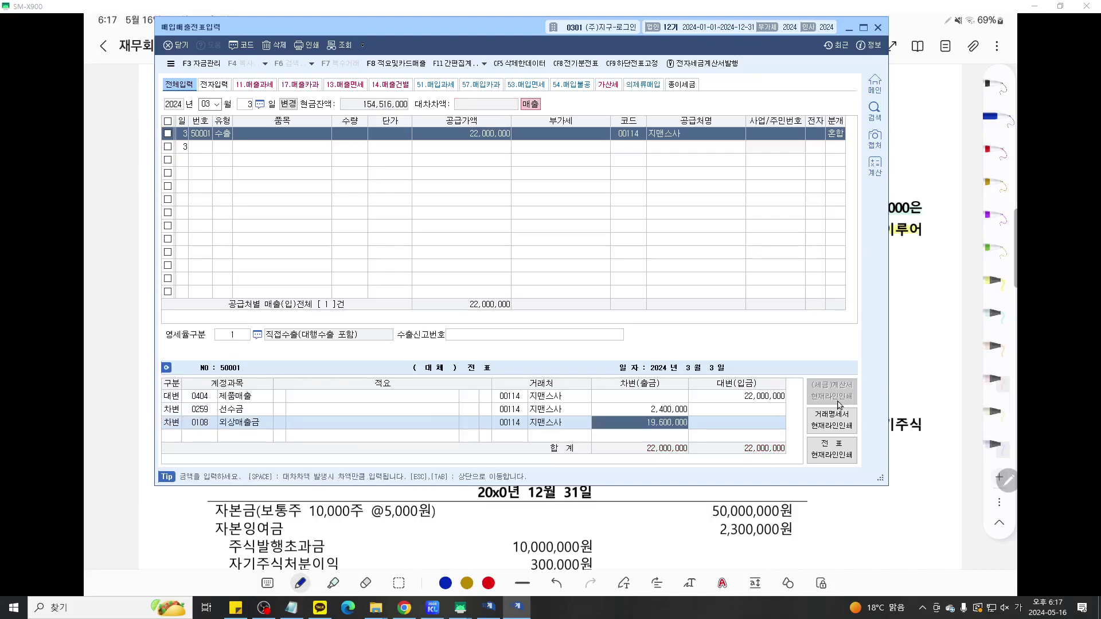
{"action": "type", "text": "19,80"}
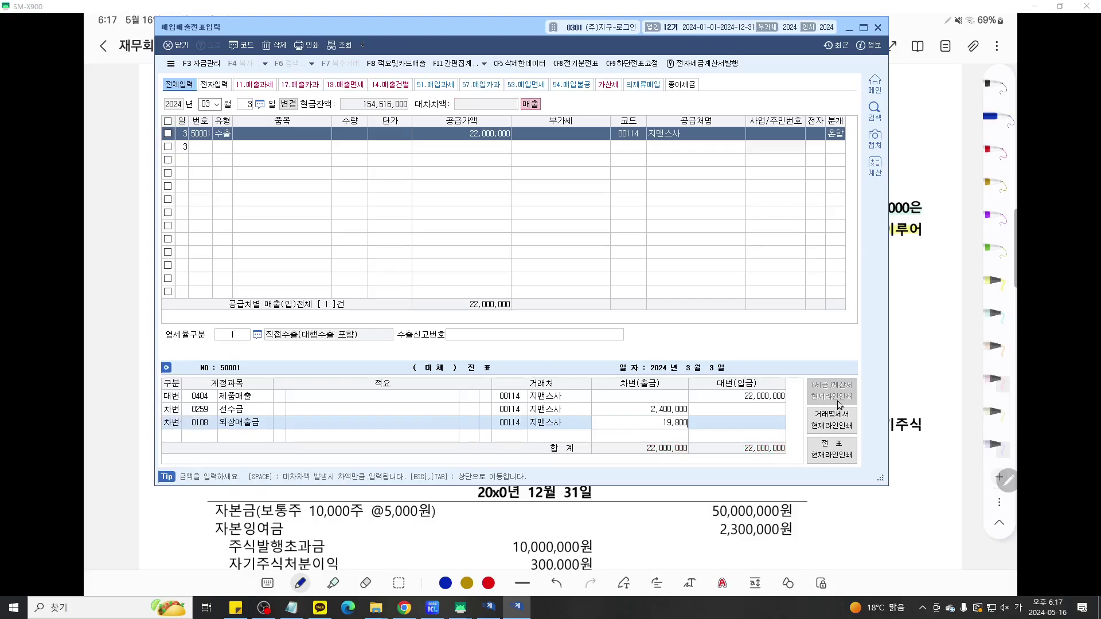
{"action": "type", "text": "0,00"}
{"action": "key", "text": "Return"}
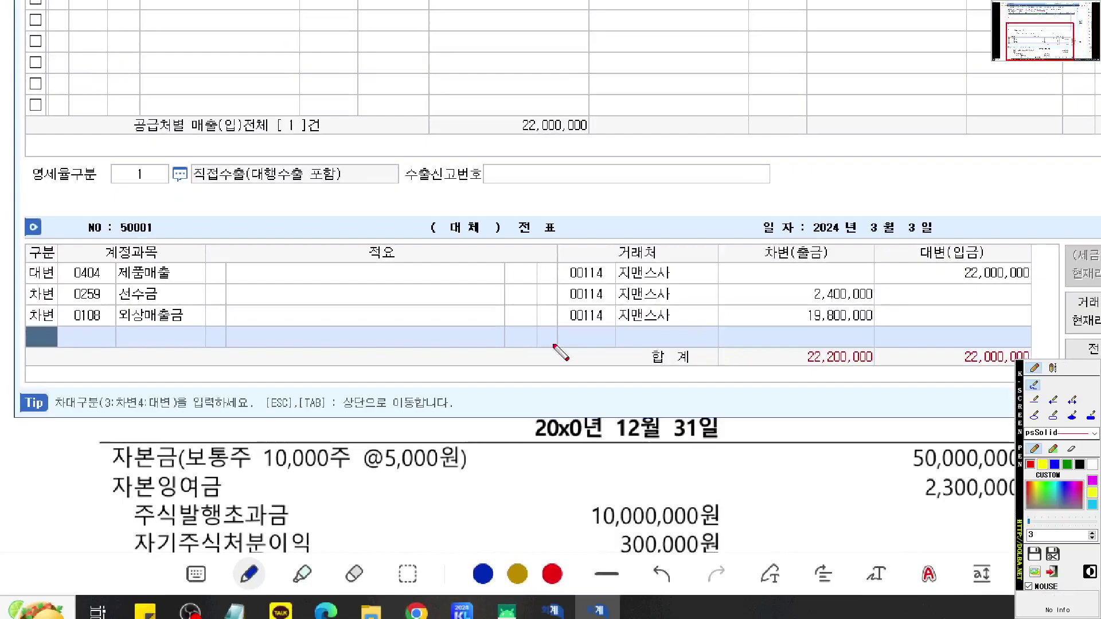
Step: Mark the 제품매출 line with the screen pen and add a credit line for 외환차익 (0907) of 200,000
{"action": "left_click_drag", "start_coordinate": [32, 282], "coordinate": [1074, 283]}
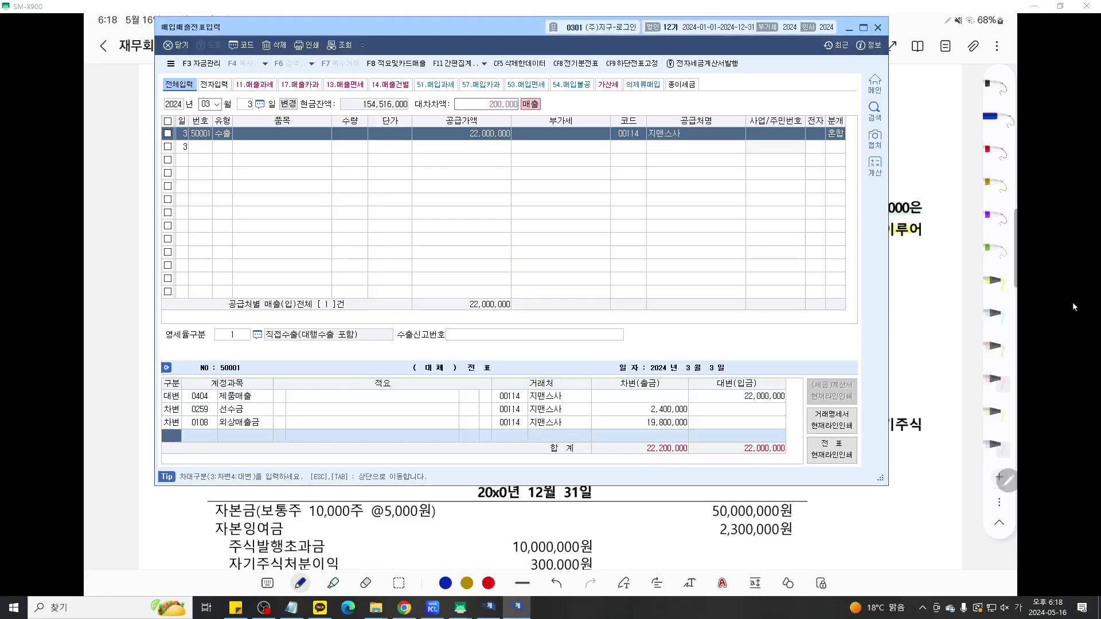
{"action": "type", "text": "4"}
{"action": "key", "text": "Return"}
{"action": "type", "text": "외환차"}
{"action": "key", "text": "Return"}
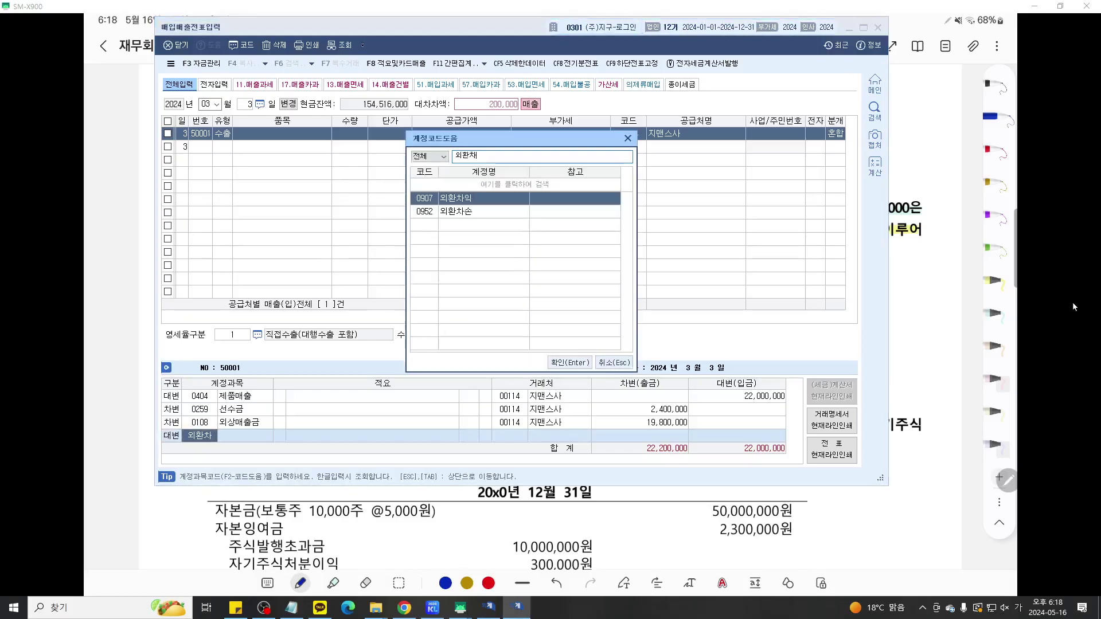
{"action": "key", "text": "Return"}
{"action": "key", "text": "Return"}
{"action": "key", "text": "Return"}
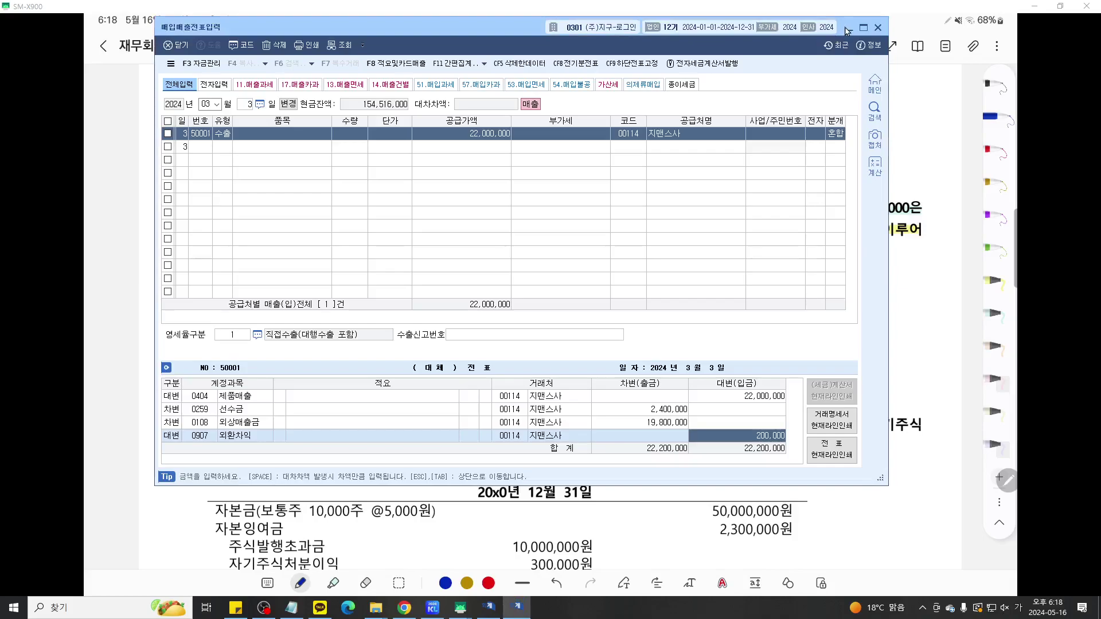
Step: Minimize the slip window and handwrite "$2,000 × 1,200/$ ← 계약금 수령" under the exchange rates of problem 7
{"action": "left_click", "coordinate": [848, 28]}
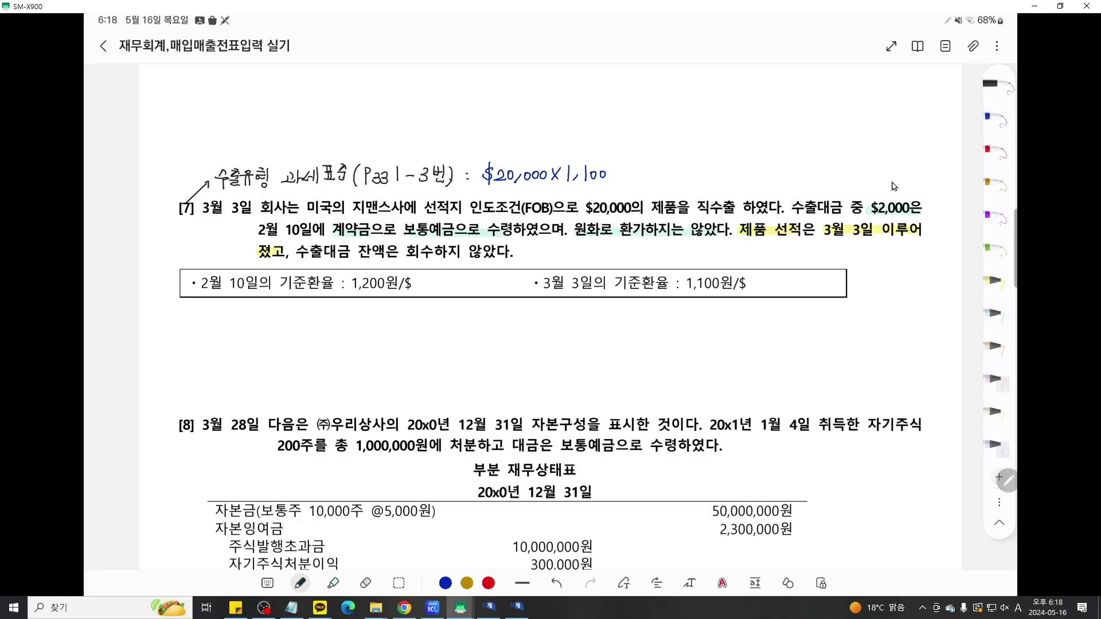
{"action": "mouse_move", "coordinate": [274, 320]}
{"action": "left_mouse_down"}
{"action": "mouse_move", "coordinate": [266, 333]}
{"action": "mouse_move", "coordinate": [293, 334]}
{"action": "left_mouse_up"}
{"action": "left_click_drag", "start_coordinate": [302, 324], "coordinate": [303, 325]}
{"action": "left_click_drag", "start_coordinate": [310, 324], "coordinate": [333, 333]}
{"action": "left_click_drag", "start_coordinate": [332, 322], "coordinate": [324, 332]}
{"action": "left_click_drag", "start_coordinate": [405, 321], "coordinate": [395, 335]}
{"action": "left_click_drag", "start_coordinate": [417, 322], "coordinate": [356, 336]}
{"action": "left_click_drag", "start_coordinate": [366, 322], "coordinate": [433, 325]}
{"action": "left_click_drag", "start_coordinate": [442, 321], "coordinate": [434, 330]}
{"action": "mouse_move", "coordinate": [458, 319]}
{"action": "left_mouse_down"}
{"action": "mouse_move", "coordinate": [463, 331]}
{"action": "mouse_move", "coordinate": [475, 317]}
{"action": "mouse_move", "coordinate": [477, 334]}
{"action": "mouse_move", "coordinate": [485, 323]}
{"action": "left_mouse_up"}
{"action": "mouse_move", "coordinate": [490, 313]}
{"action": "left_mouse_down"}
{"action": "mouse_move", "coordinate": [491, 323]}
{"action": "mouse_move", "coordinate": [510, 320]}
{"action": "mouse_move", "coordinate": [504, 335]}
{"action": "mouse_move", "coordinate": [514, 329]}
{"action": "left_mouse_up"}
{"action": "left_click_drag", "start_coordinate": [513, 331], "coordinate": [531, 328]}
{"action": "left_click_drag", "start_coordinate": [527, 323], "coordinate": [531, 327]}
Step: Handwrite "$18,000 × 1,100/$ ← 외상매출금" on a second line below the 계약금 note
{"action": "mouse_move", "coordinate": [272, 360]}
{"action": "left_mouse_down"}
{"action": "mouse_move", "coordinate": [263, 372]}
{"action": "mouse_move", "coordinate": [279, 375]}
{"action": "left_mouse_up"}
{"action": "mouse_move", "coordinate": [290, 365]}
{"action": "left_mouse_down"}
{"action": "mouse_move", "coordinate": [284, 375]}
{"action": "mouse_move", "coordinate": [305, 367]}
{"action": "left_mouse_up"}
{"action": "left_click_drag", "start_coordinate": [314, 366], "coordinate": [332, 373]}
{"action": "mouse_move", "coordinate": [334, 360]}
{"action": "left_mouse_down"}
{"action": "mouse_move", "coordinate": [327, 374]}
{"action": "mouse_move", "coordinate": [361, 370]}
{"action": "left_mouse_up"}
{"action": "mouse_move", "coordinate": [377, 358]}
{"action": "left_mouse_down"}
{"action": "mouse_move", "coordinate": [374, 371]}
{"action": "mouse_move", "coordinate": [387, 363]}
{"action": "left_mouse_up"}
{"action": "mouse_move", "coordinate": [405, 354]}
{"action": "left_mouse_down"}
{"action": "mouse_move", "coordinate": [390, 378]}
{"action": "mouse_move", "coordinate": [432, 361]}
{"action": "left_mouse_up"}
{"action": "mouse_move", "coordinate": [442, 354]}
{"action": "left_mouse_down"}
{"action": "mouse_move", "coordinate": [441, 369]}
{"action": "mouse_move", "coordinate": [464, 357]}
{"action": "mouse_move", "coordinate": [473, 366]}
{"action": "left_mouse_up"}
{"action": "left_click_drag", "start_coordinate": [477, 351], "coordinate": [478, 361]}
{"action": "left_click_drag", "start_coordinate": [482, 355], "coordinate": [490, 360]}
{"action": "mouse_move", "coordinate": [491, 350]}
{"action": "left_mouse_down"}
{"action": "mouse_move", "coordinate": [485, 365]}
{"action": "mouse_move", "coordinate": [507, 362]}
{"action": "left_mouse_up"}
{"action": "mouse_move", "coordinate": [511, 356]}
{"action": "left_mouse_down"}
{"action": "mouse_move", "coordinate": [512, 370]}
{"action": "mouse_move", "coordinate": [524, 350]}
{"action": "left_mouse_up"}
{"action": "mouse_move", "coordinate": [521, 351]}
{"action": "left_mouse_down"}
{"action": "mouse_move", "coordinate": [525, 370]}
{"action": "mouse_move", "coordinate": [537, 359]}
{"action": "left_mouse_up"}
{"action": "left_click_drag", "start_coordinate": [529, 364], "coordinate": [529, 370]}
{"action": "left_click_drag", "start_coordinate": [529, 363], "coordinate": [537, 369]}
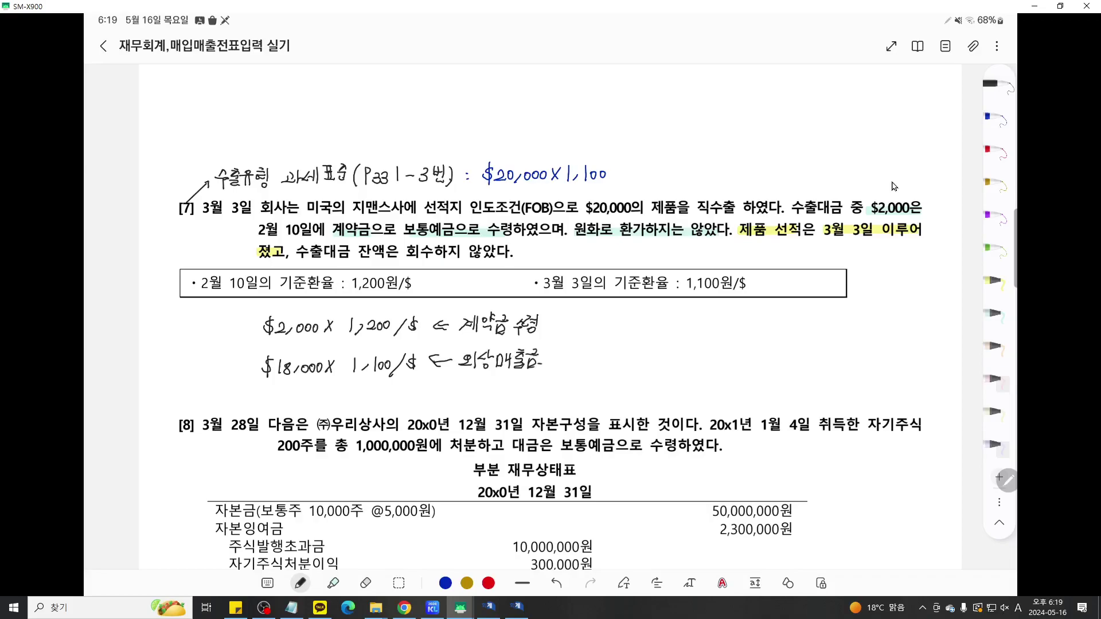
Step: With the blue pen, underline "$20,000 × 1,100" above problem 7 and add "= 제품매출" after it
{"action": "left_click", "coordinate": [990, 117]}
{"action": "mouse_move", "coordinate": [481, 185]}
{"action": "left_mouse_down"}
{"action": "mouse_move", "coordinate": [616, 187]}
{"action": "mouse_move", "coordinate": [625, 171]}
{"action": "mouse_move", "coordinate": [649, 181]}
{"action": "mouse_move", "coordinate": [666, 161]}
{"action": "mouse_move", "coordinate": [663, 180]}
{"action": "mouse_move", "coordinate": [695, 178]}
{"action": "left_mouse_up"}
Step: Handwrite "$2,000 × 1,100/$ → 매출 인식" in blue beside the 계약금 note and connect it by arrow to the $20,000 formula
{"action": "left_click_drag", "start_coordinate": [646, 318], "coordinate": [634, 333]}
{"action": "mouse_move", "coordinate": [638, 317]}
{"action": "left_mouse_down"}
{"action": "mouse_move", "coordinate": [639, 335]}
{"action": "mouse_move", "coordinate": [692, 320]}
{"action": "left_mouse_up"}
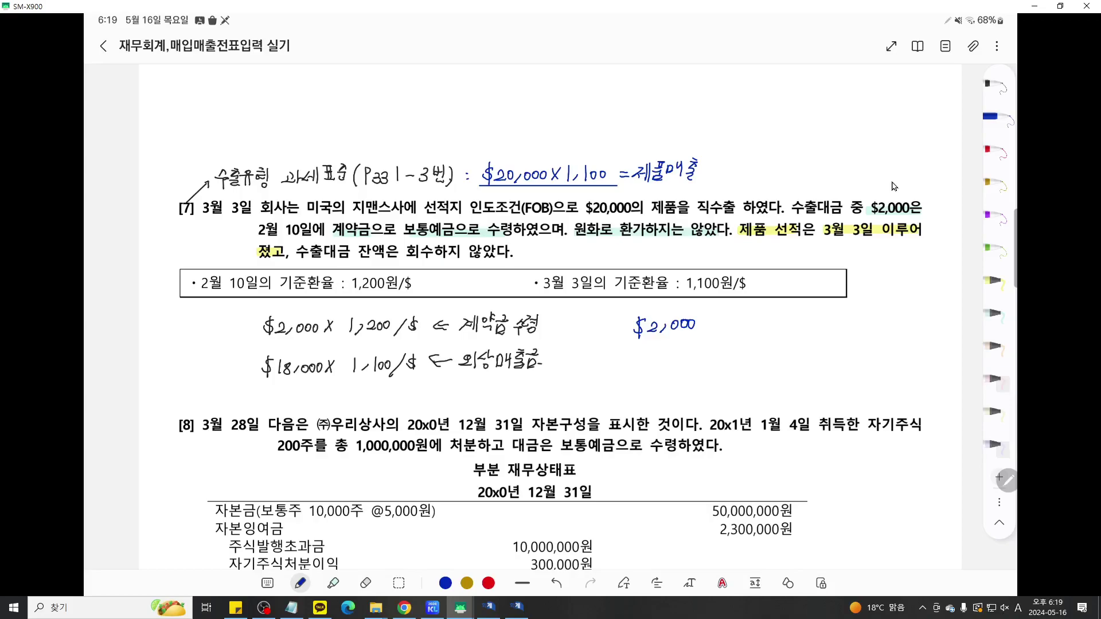
{"action": "mouse_move", "coordinate": [595, 187]}
{"action": "left_mouse_down"}
{"action": "mouse_move", "coordinate": [667, 313]}
{"action": "mouse_move", "coordinate": [672, 300]}
{"action": "mouse_move", "coordinate": [709, 331]}
{"action": "left_mouse_up"}
{"action": "left_click_drag", "start_coordinate": [709, 317], "coordinate": [701, 331]}
{"action": "mouse_move", "coordinate": [766, 315]}
{"action": "left_mouse_down"}
{"action": "mouse_move", "coordinate": [755, 335]}
{"action": "mouse_move", "coordinate": [771, 339]}
{"action": "left_mouse_up"}
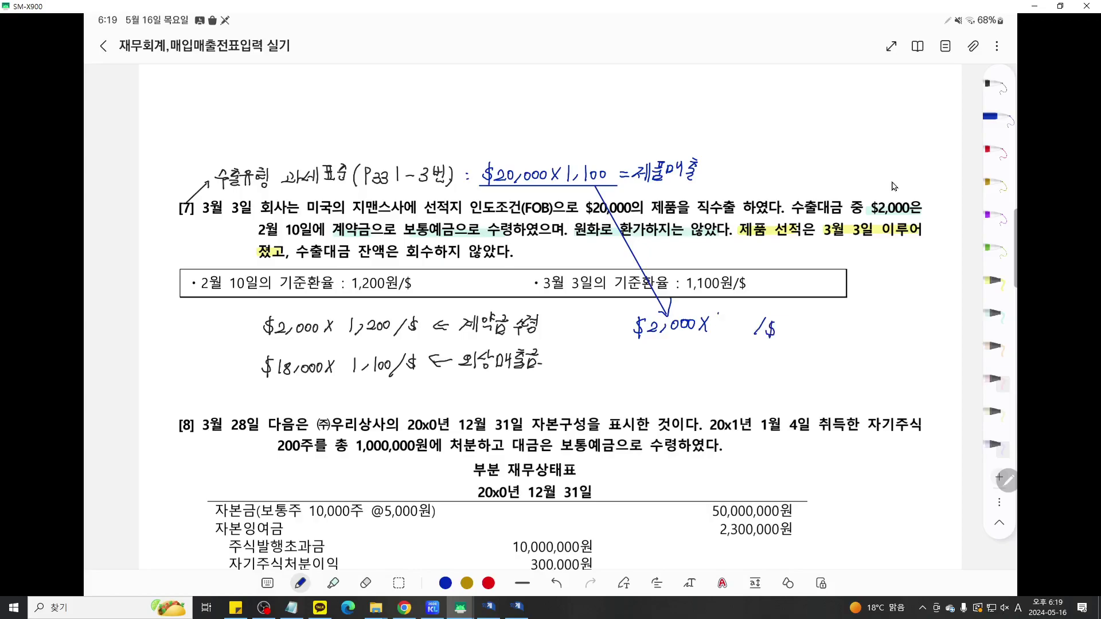
{"action": "left_click_drag", "start_coordinate": [718, 313], "coordinate": [719, 331]}
{"action": "left_click_drag", "start_coordinate": [726, 323], "coordinate": [736, 332]}
{"action": "left_click_drag", "start_coordinate": [741, 318], "coordinate": [741, 319]}
{"action": "mouse_move", "coordinate": [789, 327]}
{"action": "left_mouse_down"}
{"action": "mouse_move", "coordinate": [840, 321]}
{"action": "mouse_move", "coordinate": [846, 336]}
{"action": "left_mouse_up"}
{"action": "left_click_drag", "start_coordinate": [850, 320], "coordinate": [858, 328]}
{"action": "left_click_drag", "start_coordinate": [849, 327], "coordinate": [859, 333]}
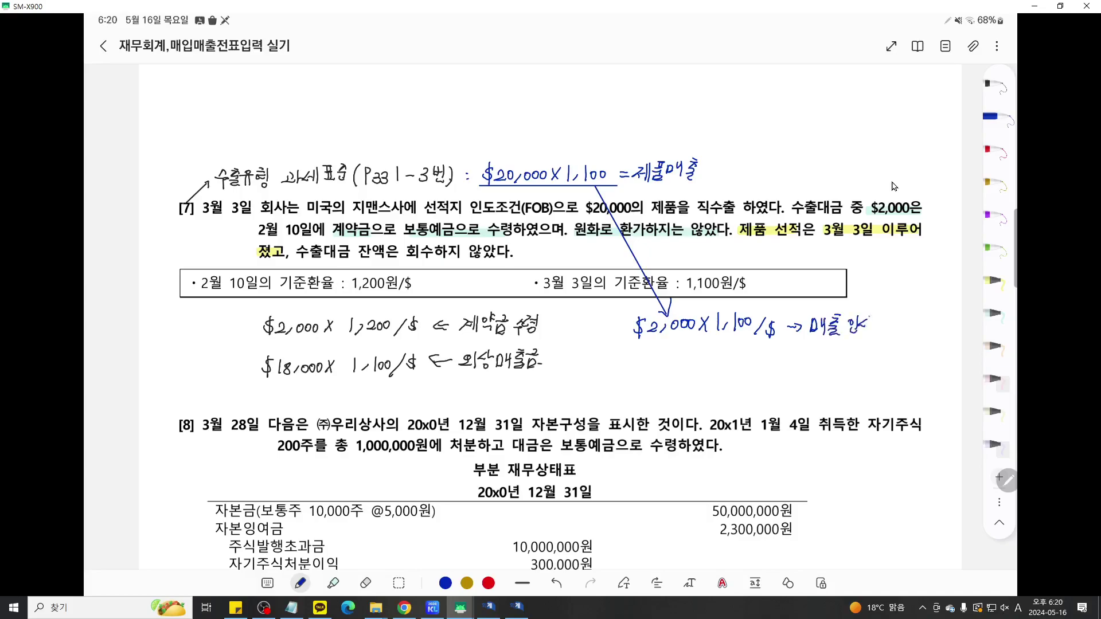
Step: Begin a further blue calculation starting with "$2" beneath the 매출 인식 note
{"action": "left_click_drag", "start_coordinate": [646, 354], "coordinate": [637, 367]}
{"action": "mouse_move", "coordinate": [641, 348]}
{"action": "left_mouse_down"}
{"action": "mouse_move", "coordinate": [640, 370]}
{"action": "mouse_move", "coordinate": [660, 365]}
{"action": "left_mouse_up"}
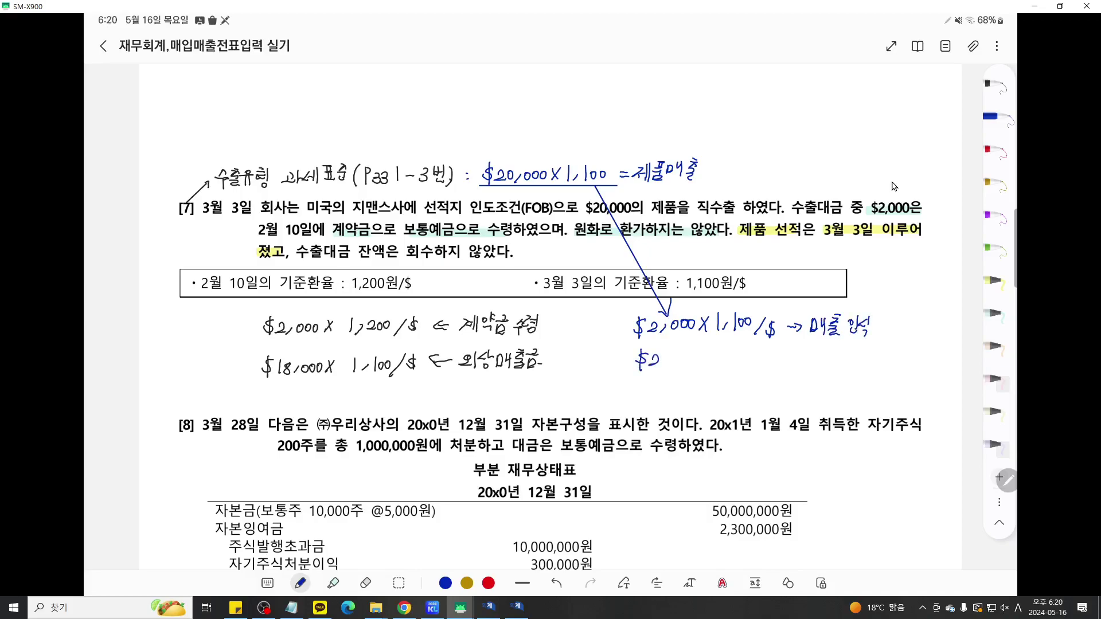